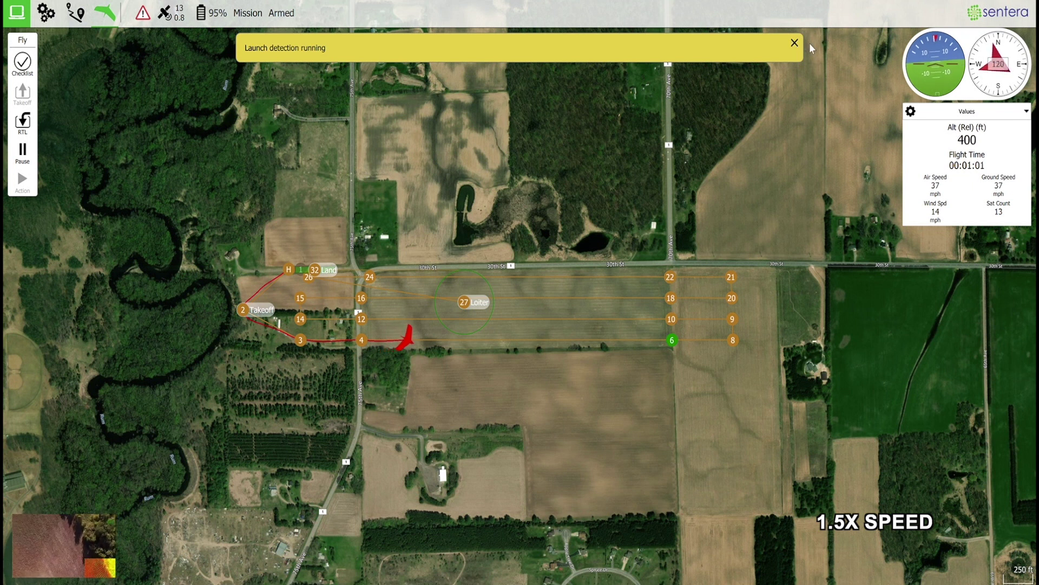
- Dismiss the yellow 'Launch detection running' banner while the drone flies its survey
click(794, 43)
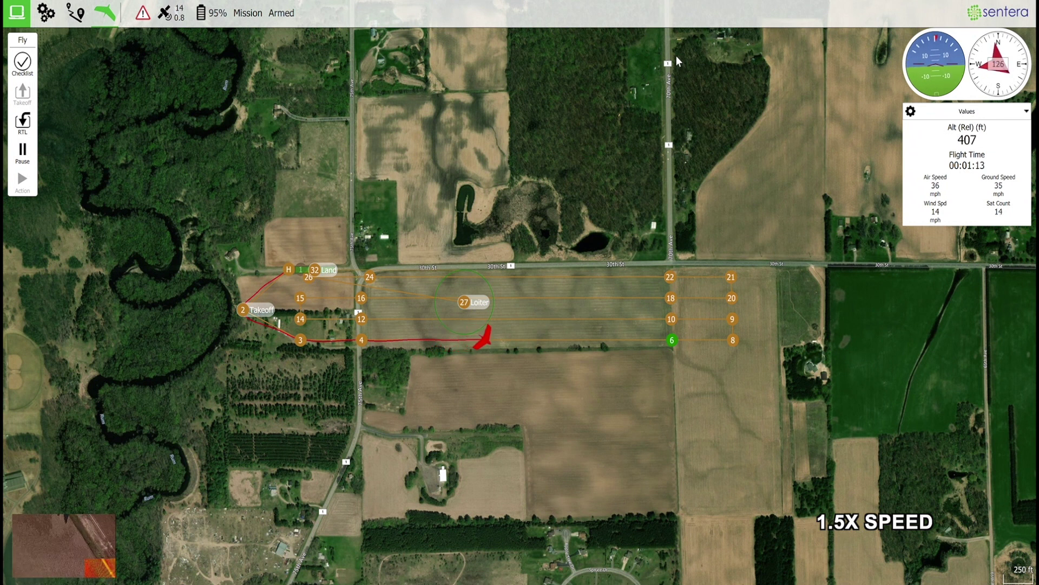
- Pause the mission so the drone holds, circling at 400 ft before waypoint 6
click(22, 153)
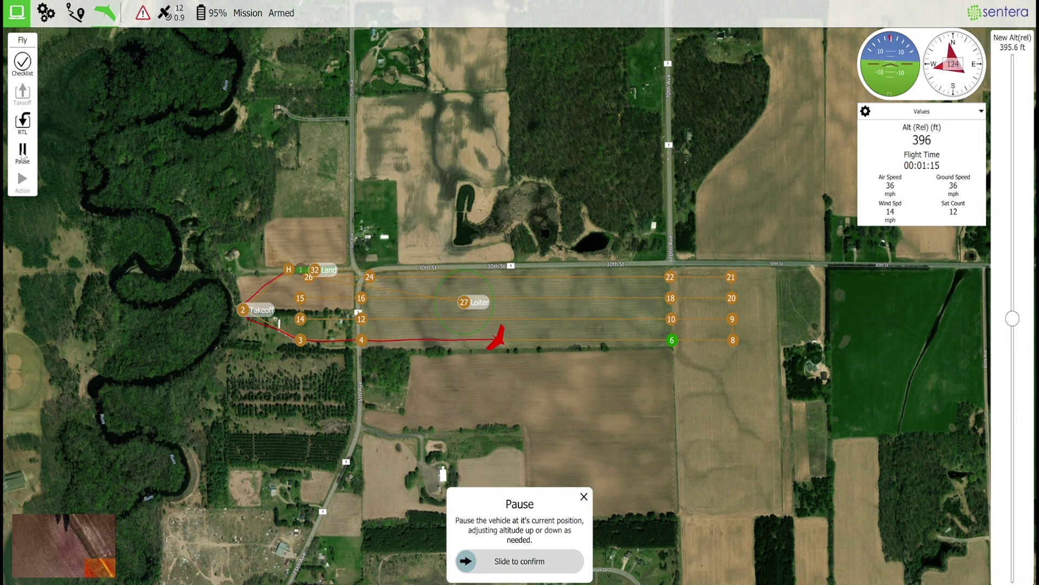
drag(471, 567, 623, 563)
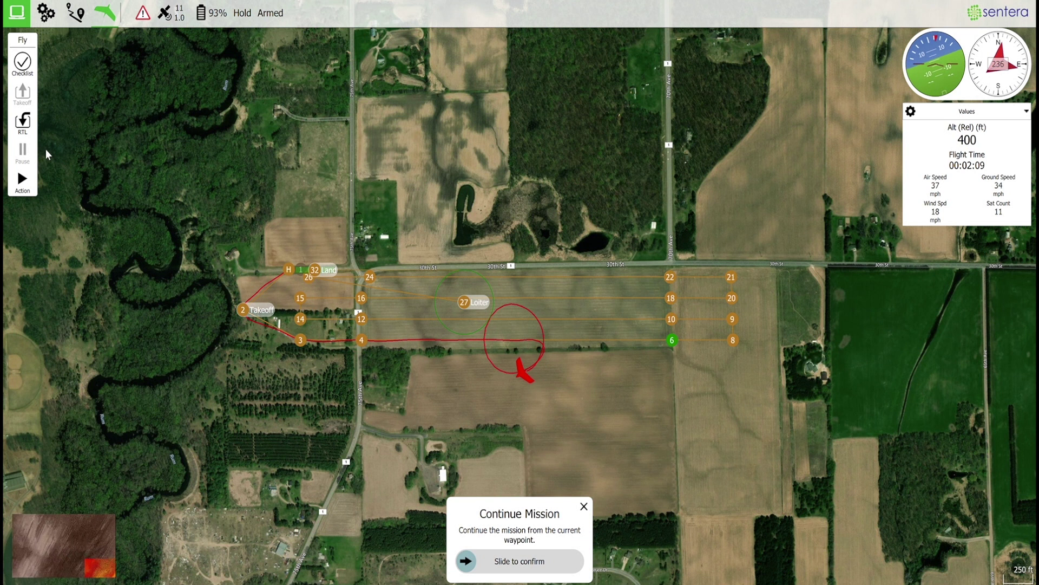
- Change the holding drone's target altitude down to about 300 ft
click(23, 180)
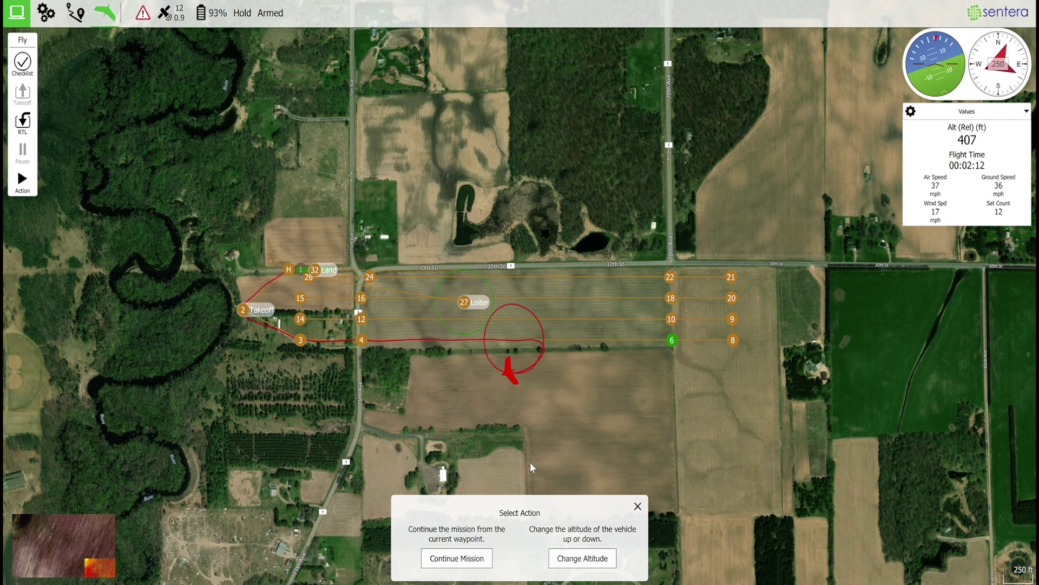
click(583, 558)
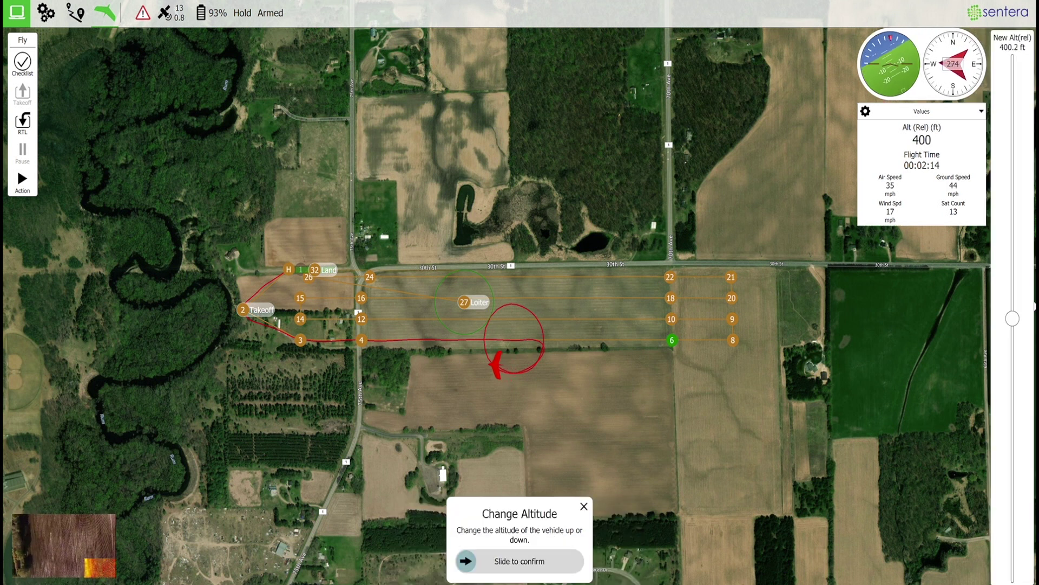
drag(1012, 320, 1013, 501)
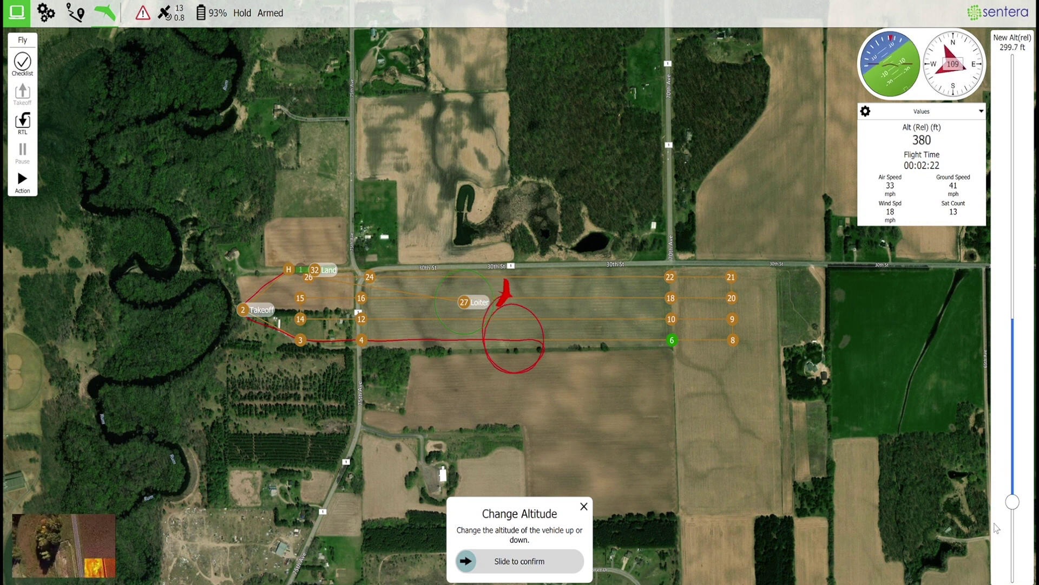
drag(466, 561, 574, 561)
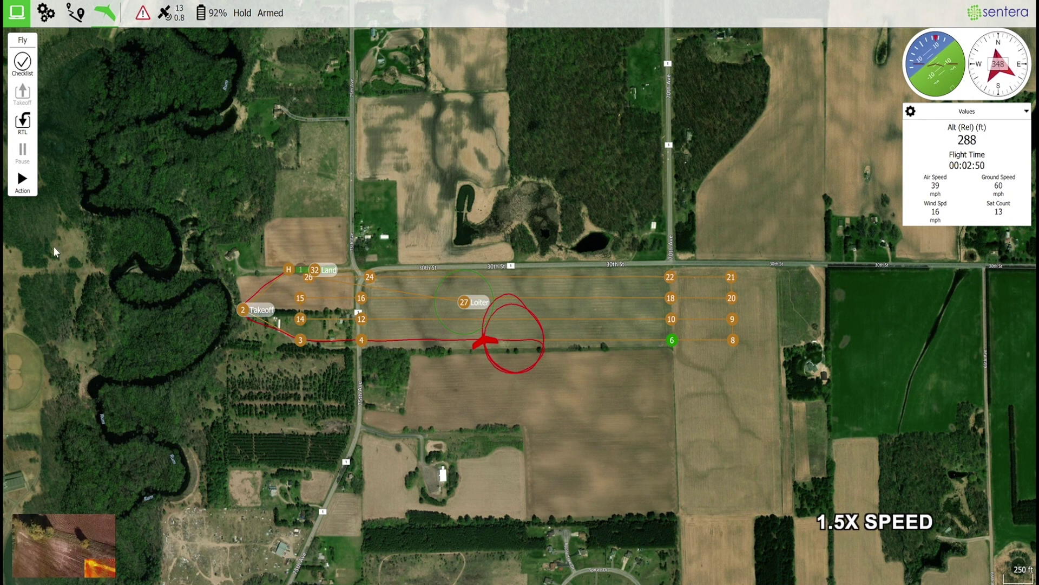
- Continue the mission so the drone leaves Hold and flies toward waypoint 6
click(16, 178)
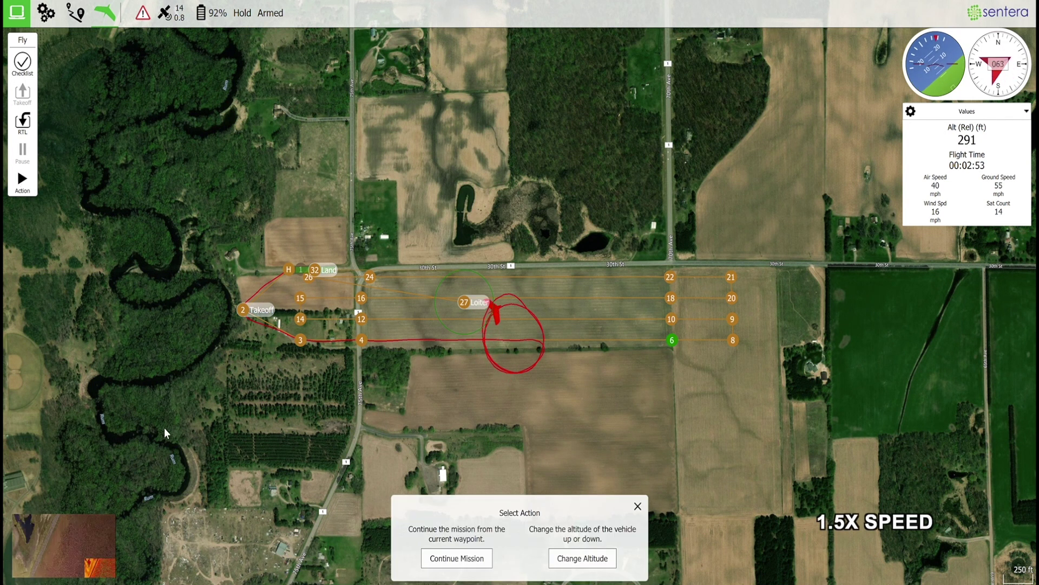
click(459, 558)
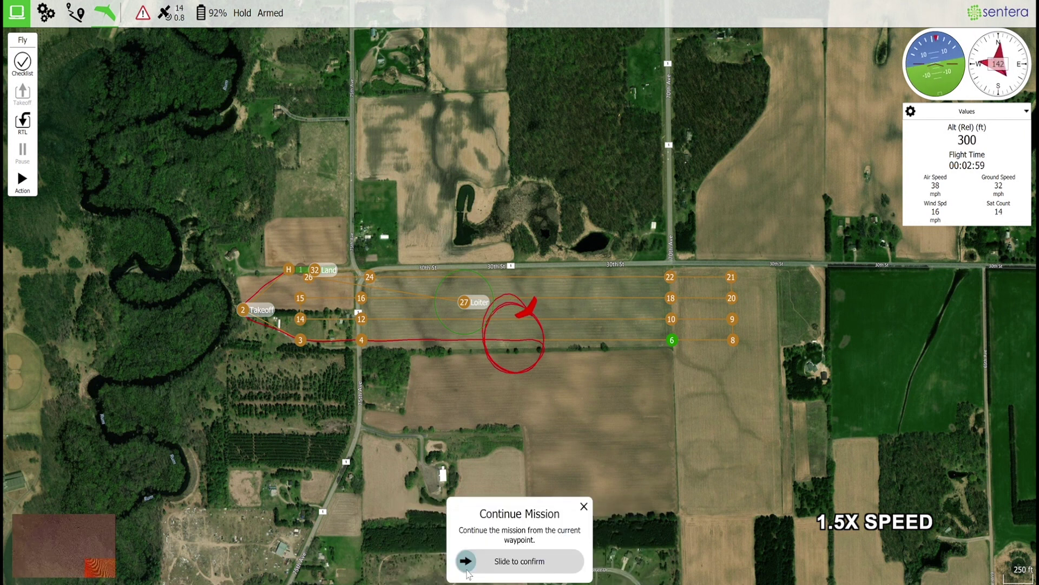
drag(465, 561, 644, 564)
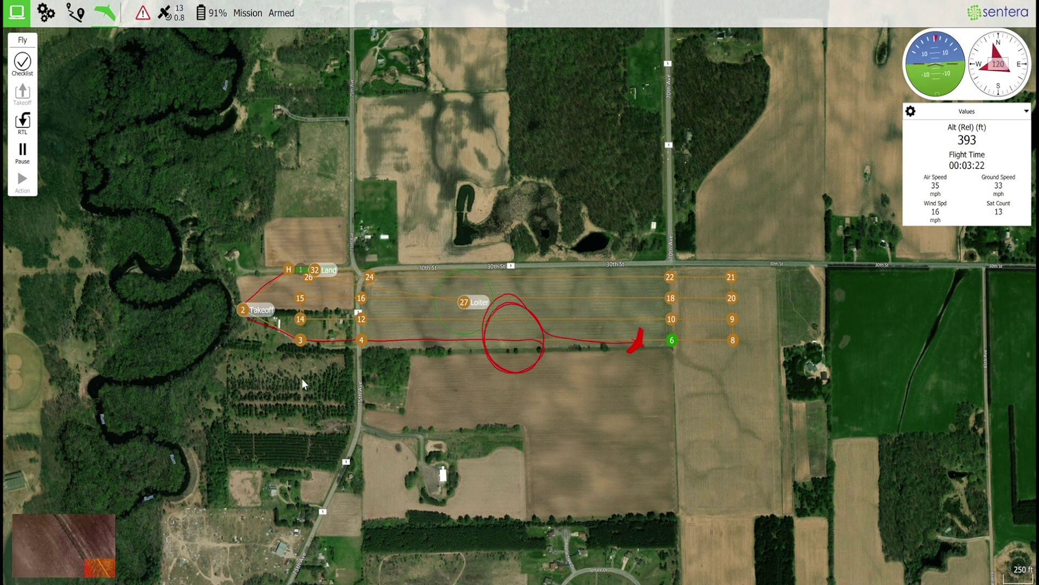
- Jump the mission's current waypoint back to waypoint 3
click(301, 340)
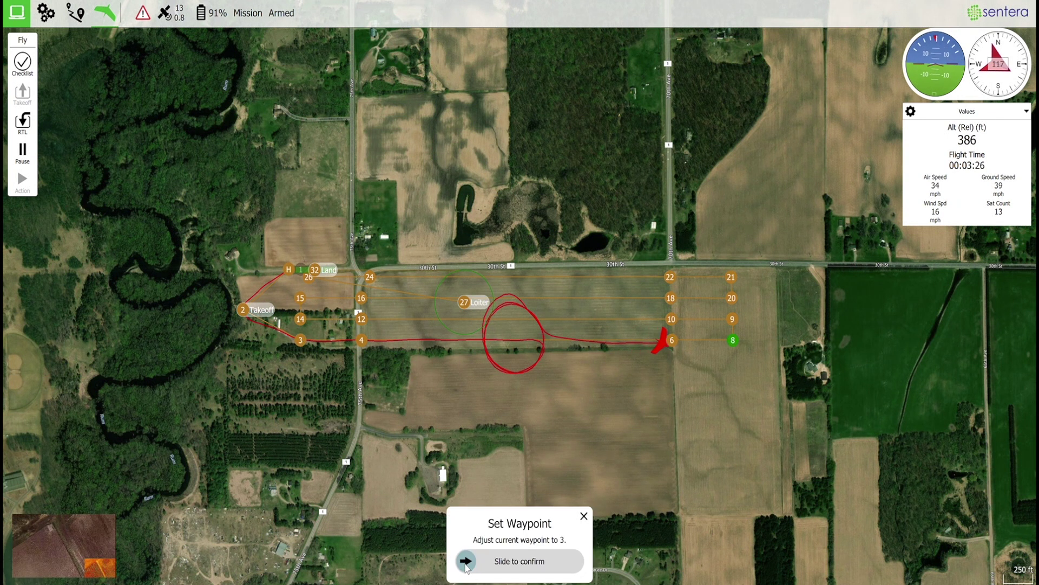
drag(466, 563, 627, 582)
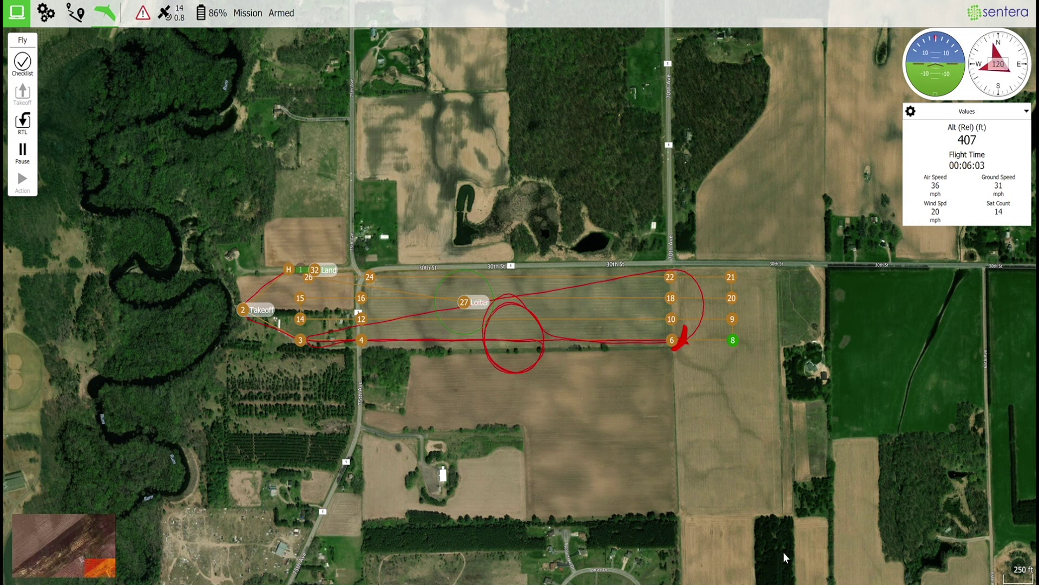
- Send the drone to a Goto point south of the survey field
click(611, 417)
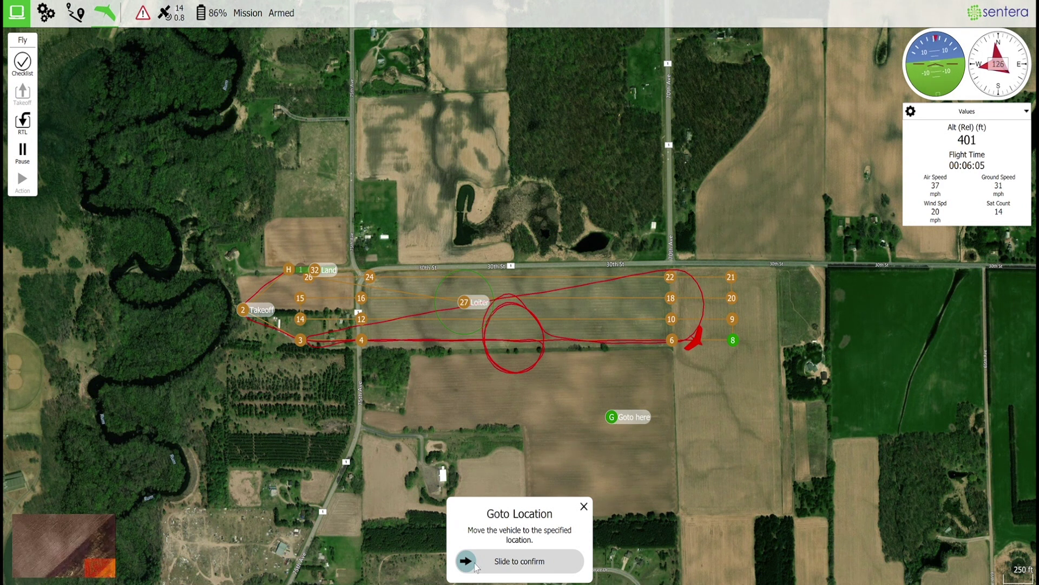
drag(476, 566, 582, 566)
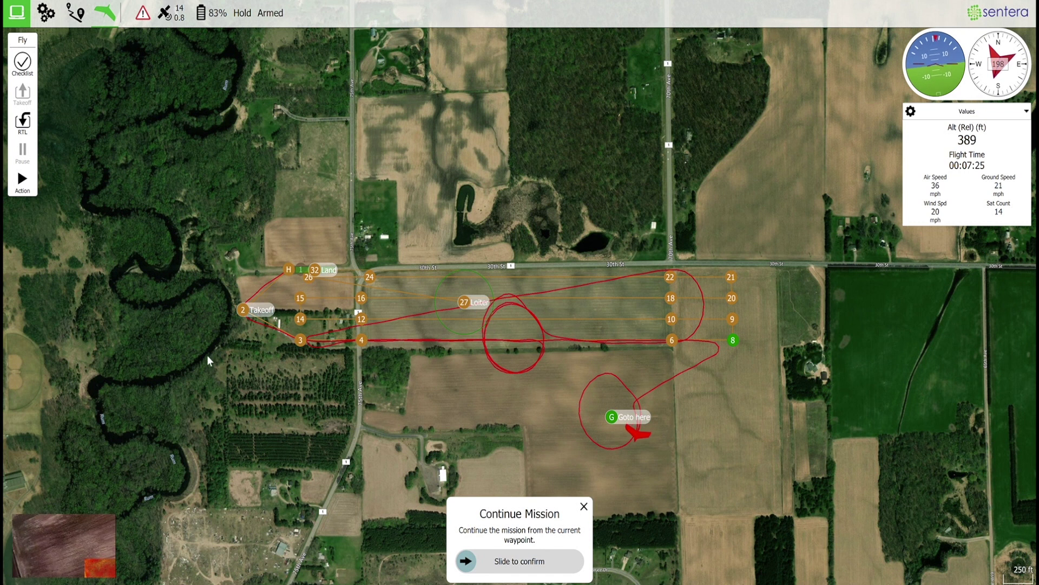
- Continue the mission from the goto point, heading toward waypoint 12
click(17, 178)
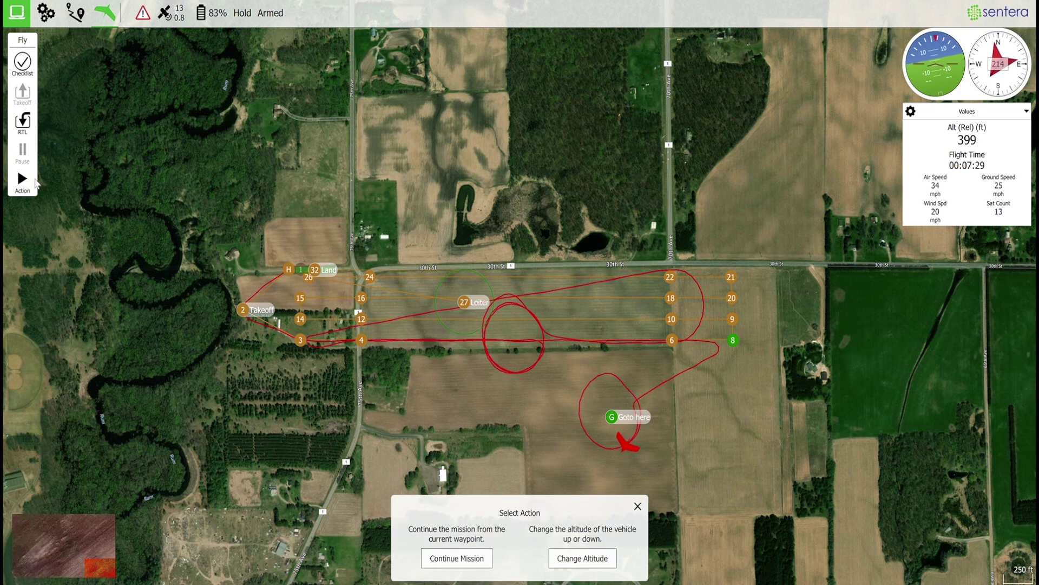
click(441, 554)
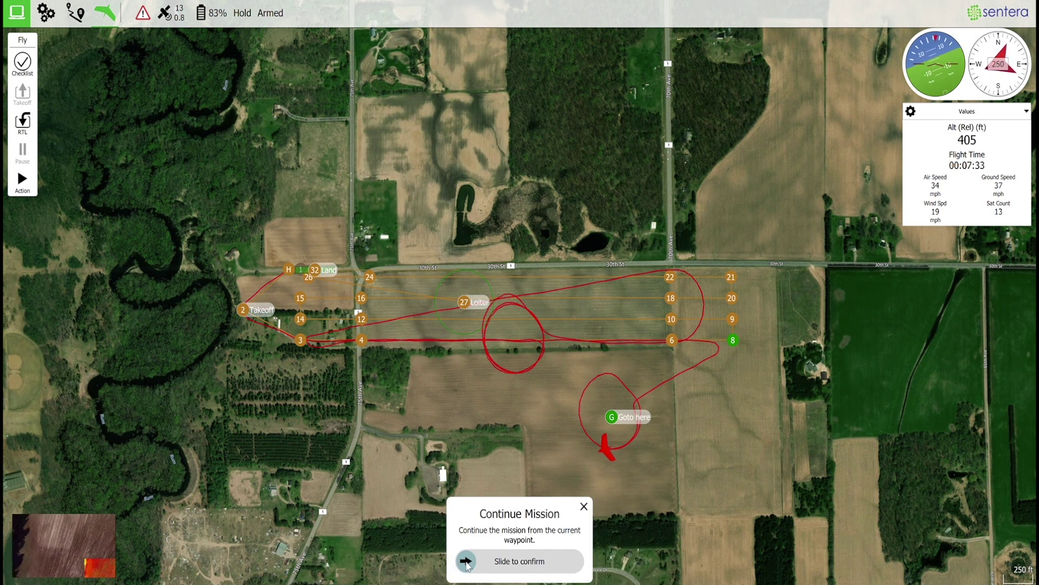
drag(465, 561, 638, 557)
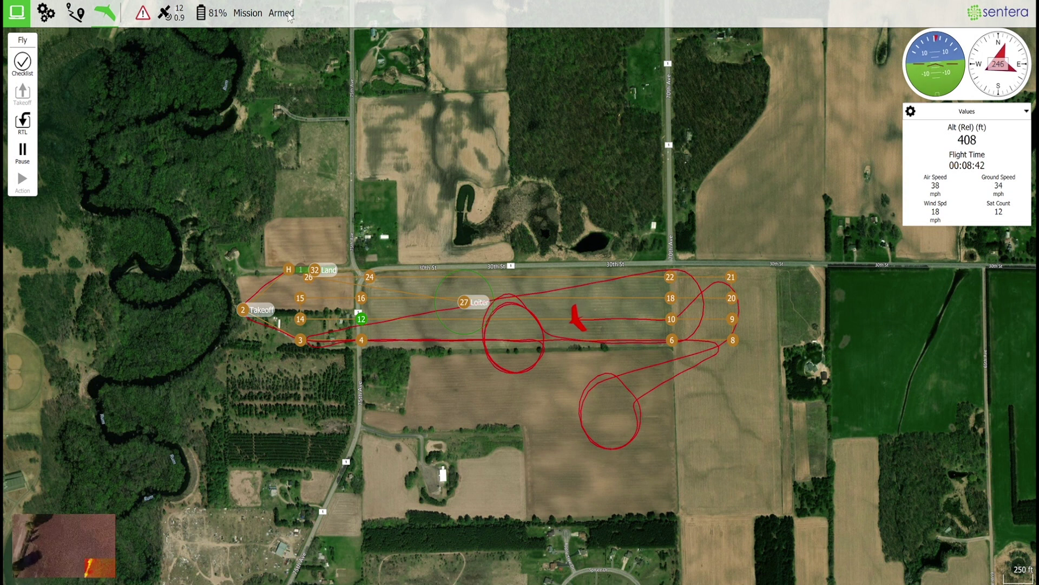
click(290, 17)
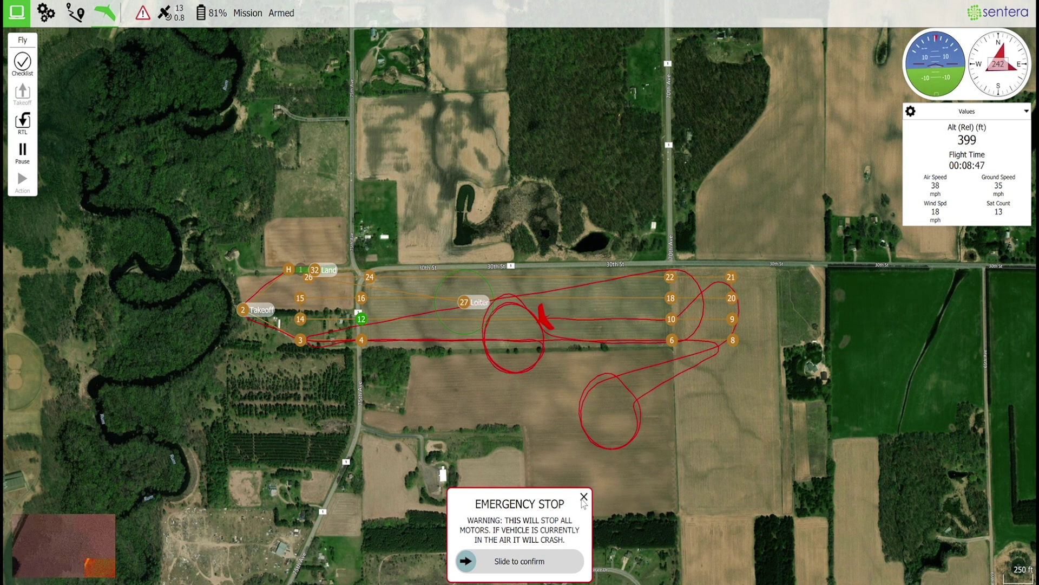
click(582, 496)
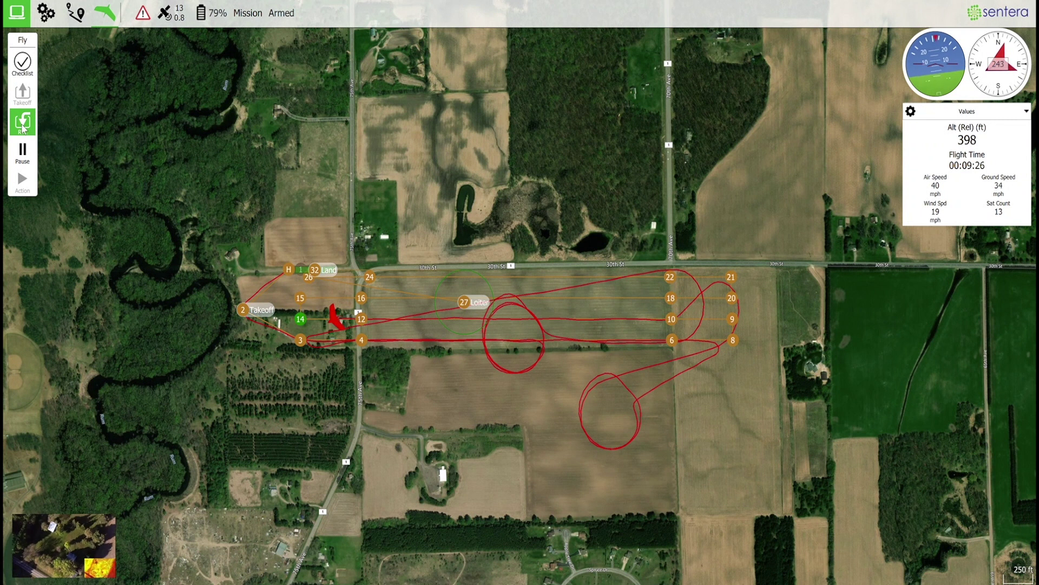
- Command RTL so the drone returns home and descends toward the landing point
click(23, 124)
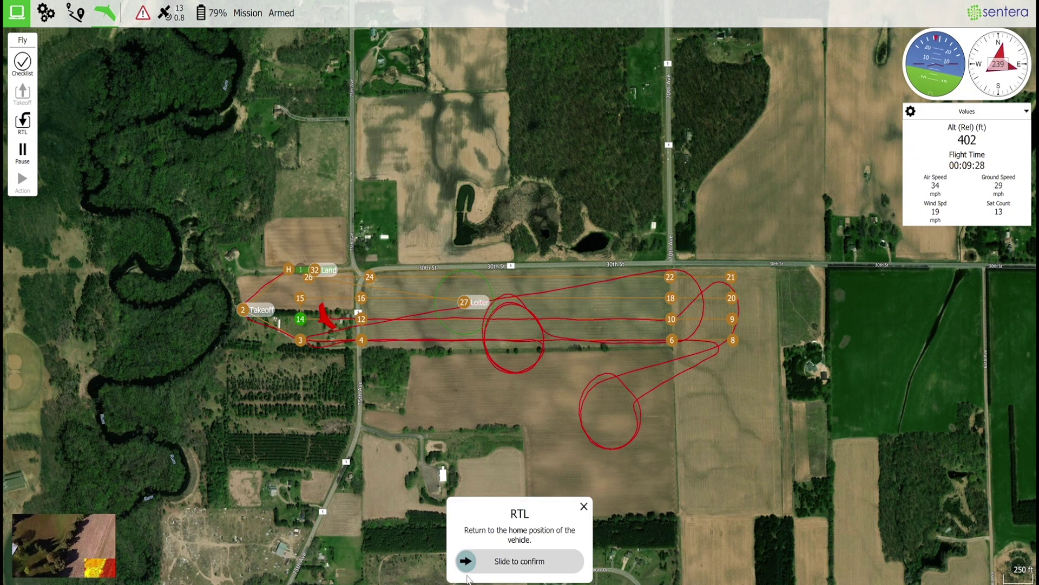
drag(467, 563, 566, 561)
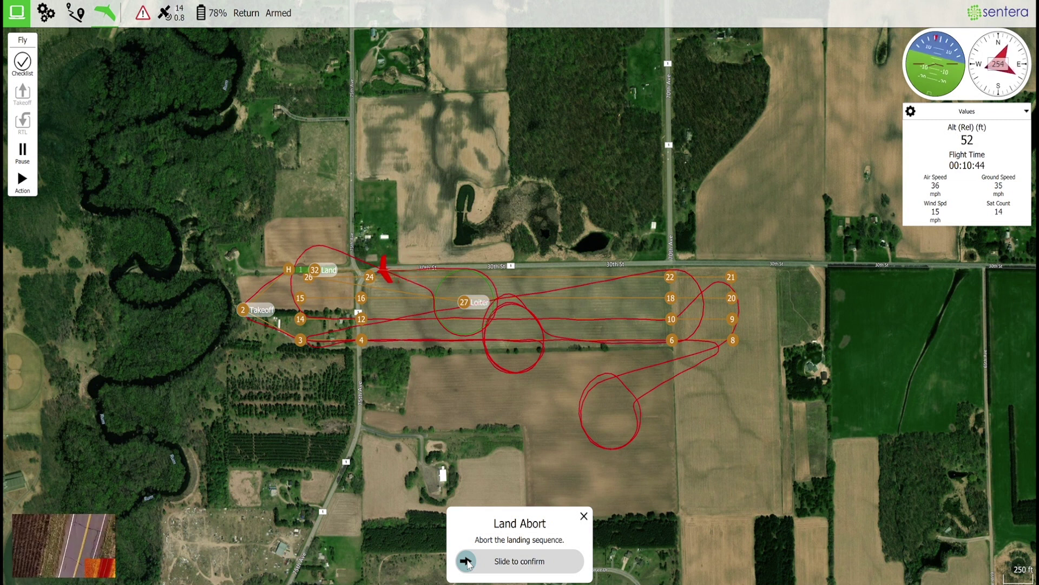
- Abort the landing and dismiss the 'Landing aborted' banner
drag(467, 562, 573, 561)
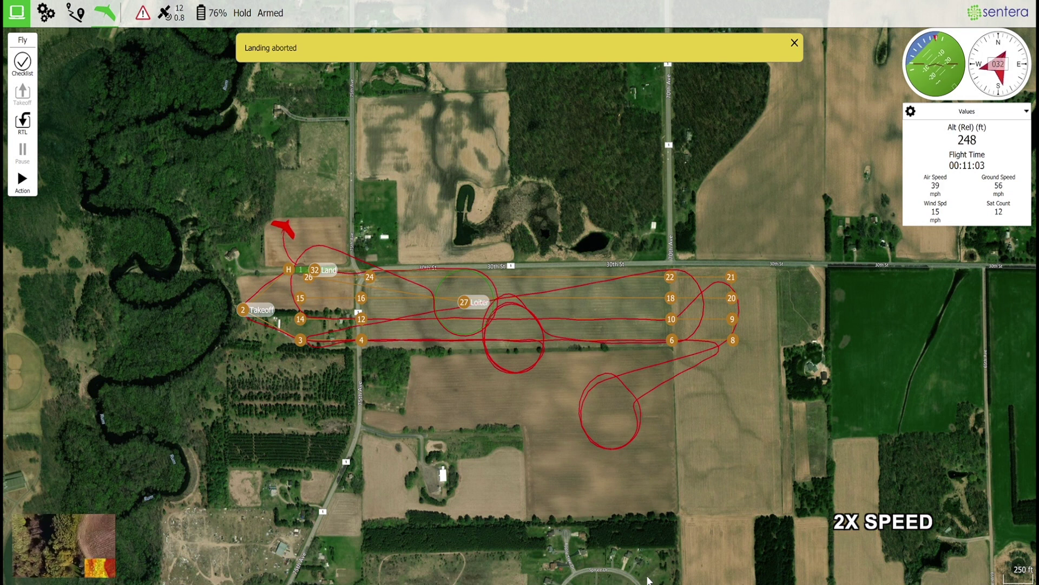
click(796, 45)
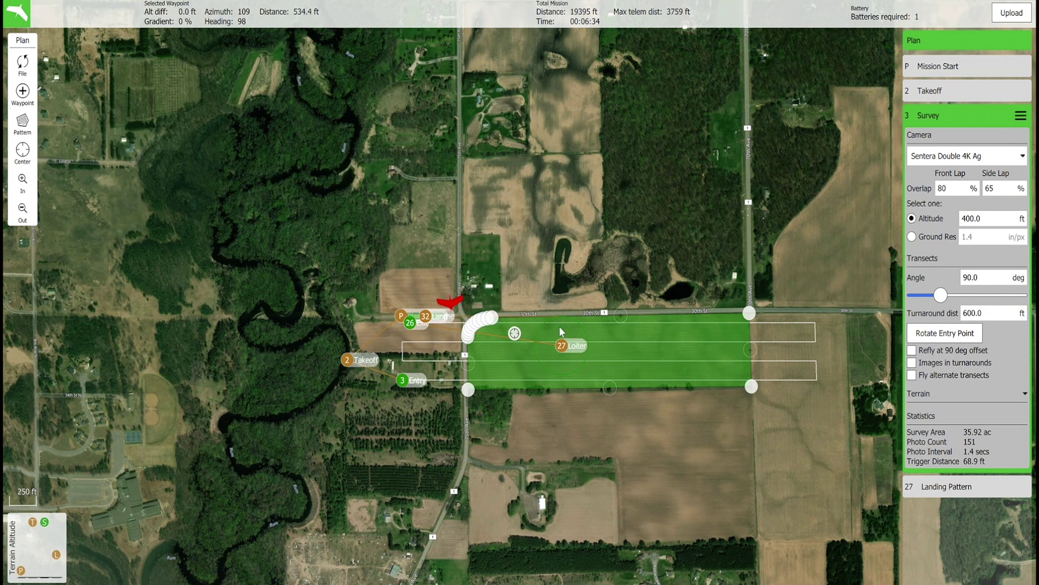
- Move the 27 Loiter point south, set glide slope 6.0°, and upload the mission
scroll(568, 329, up, 3)
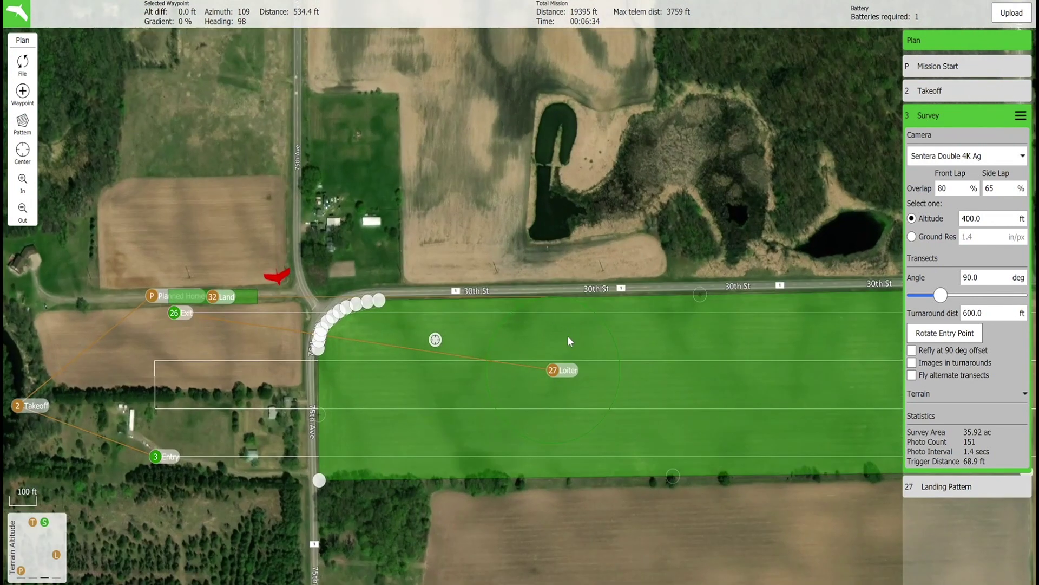
click(552, 370)
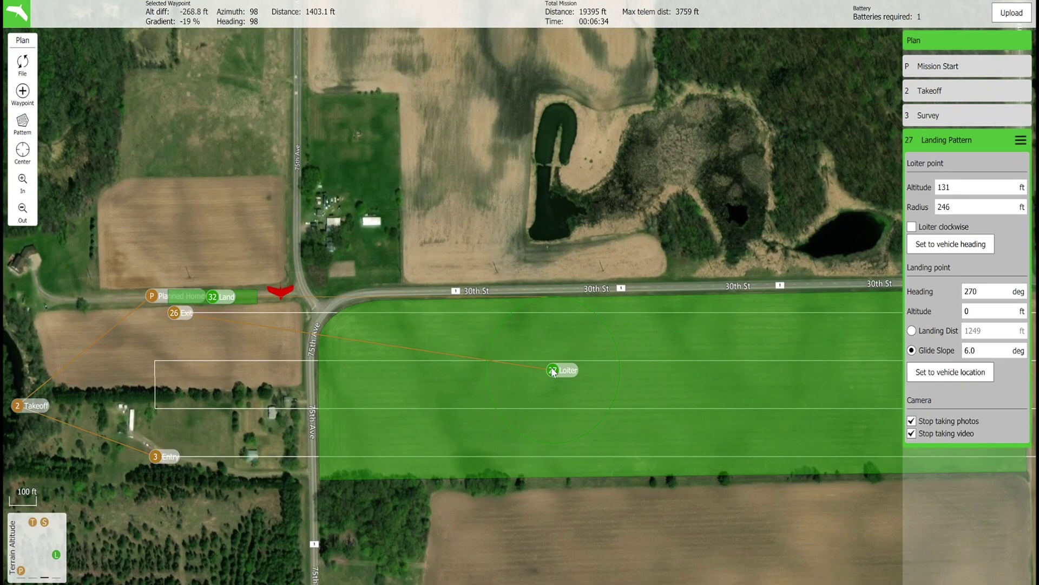
drag(553, 370, 554, 395)
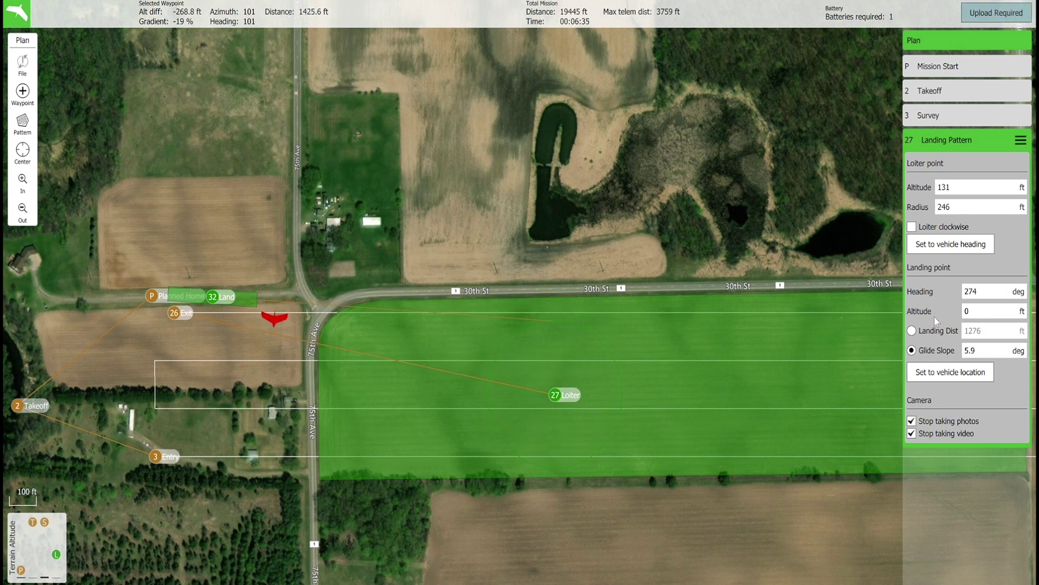
scroll(993, 352, up, 1)
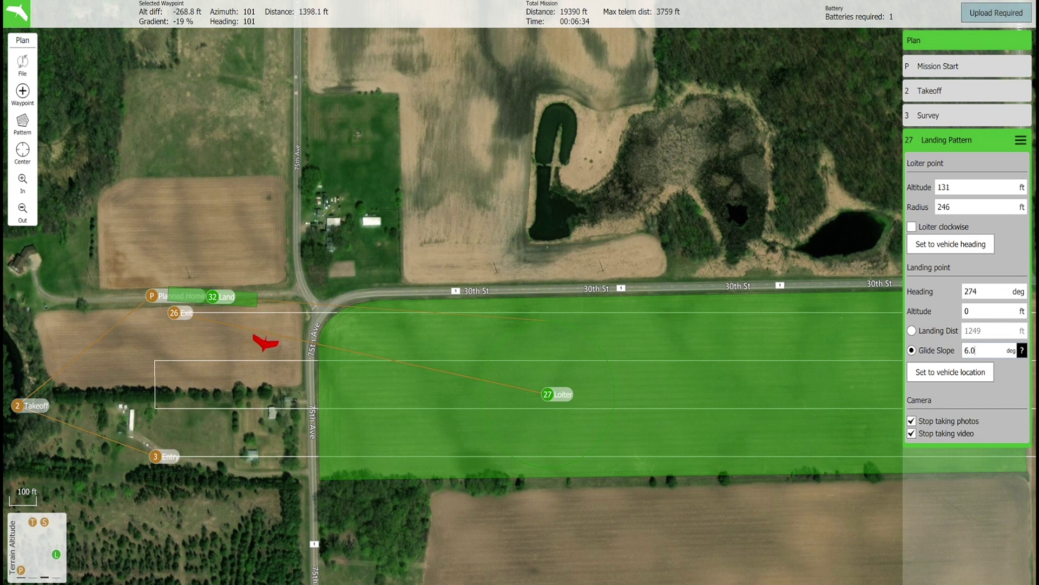
click(964, 20)
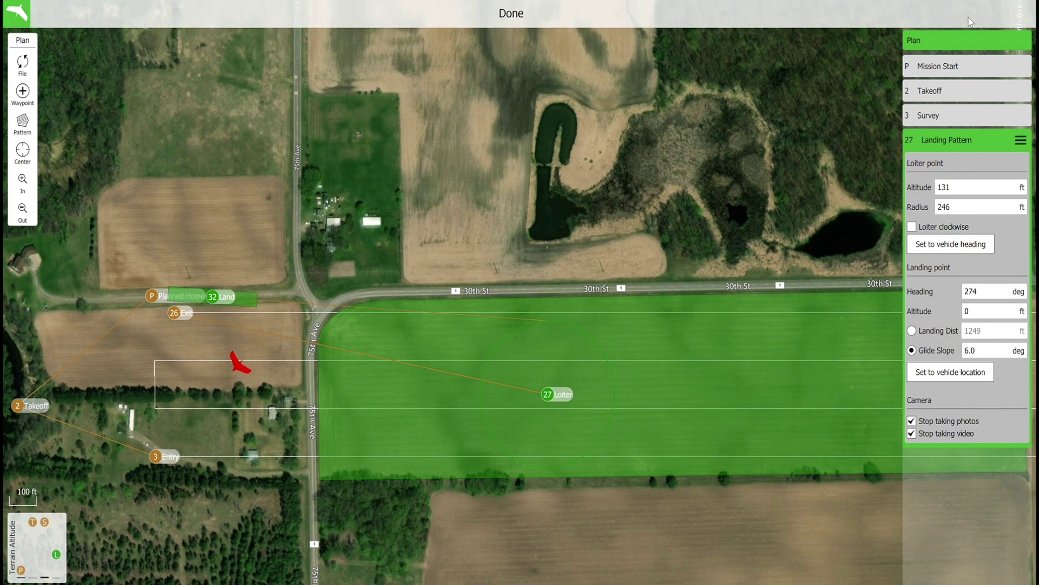
click(16, 13)
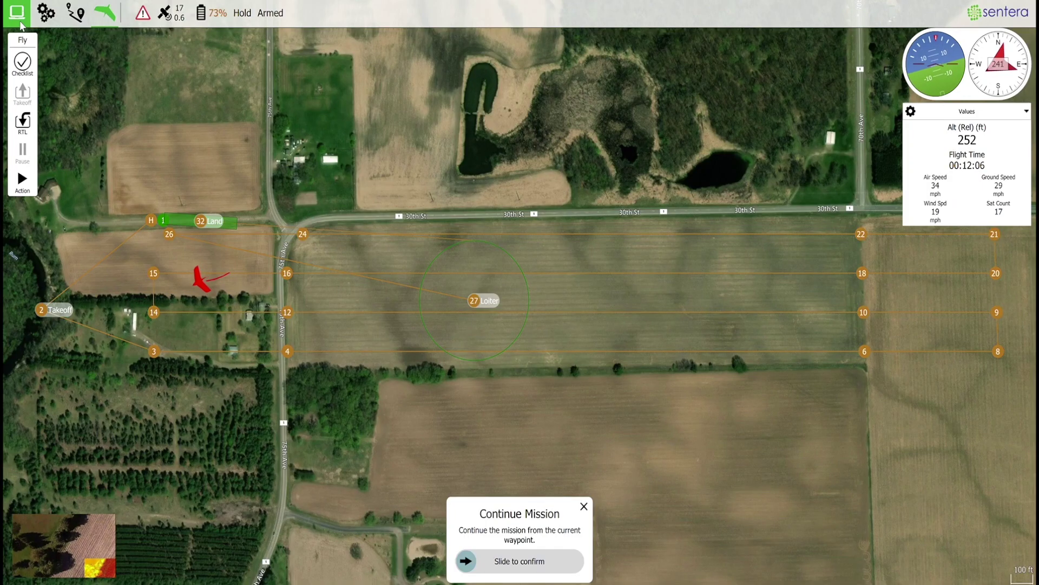
- Command RTL and confirm it so the drone returns home for the updated landing pattern
click(32, 132)
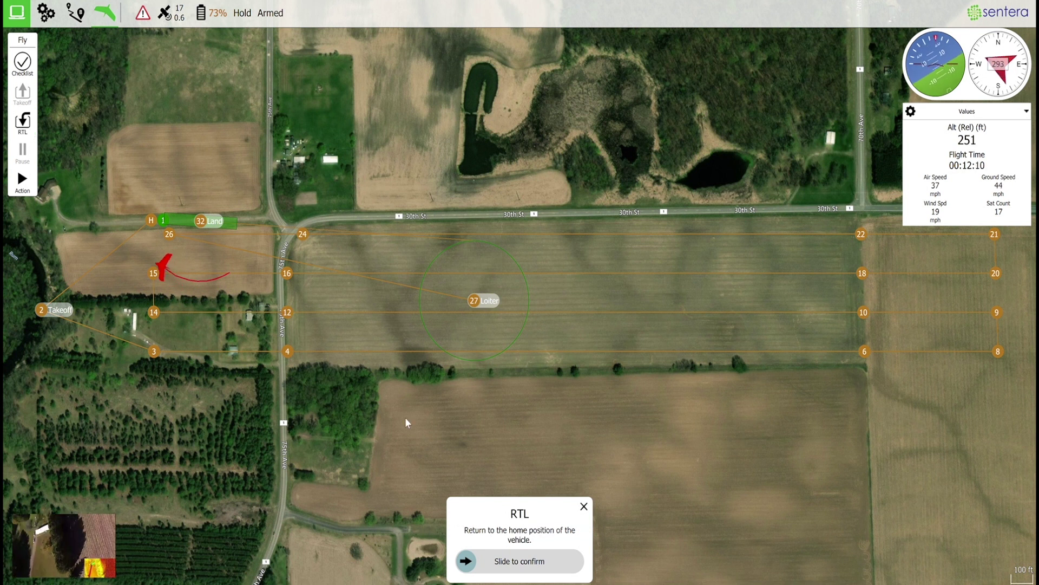
drag(470, 566, 579, 566)
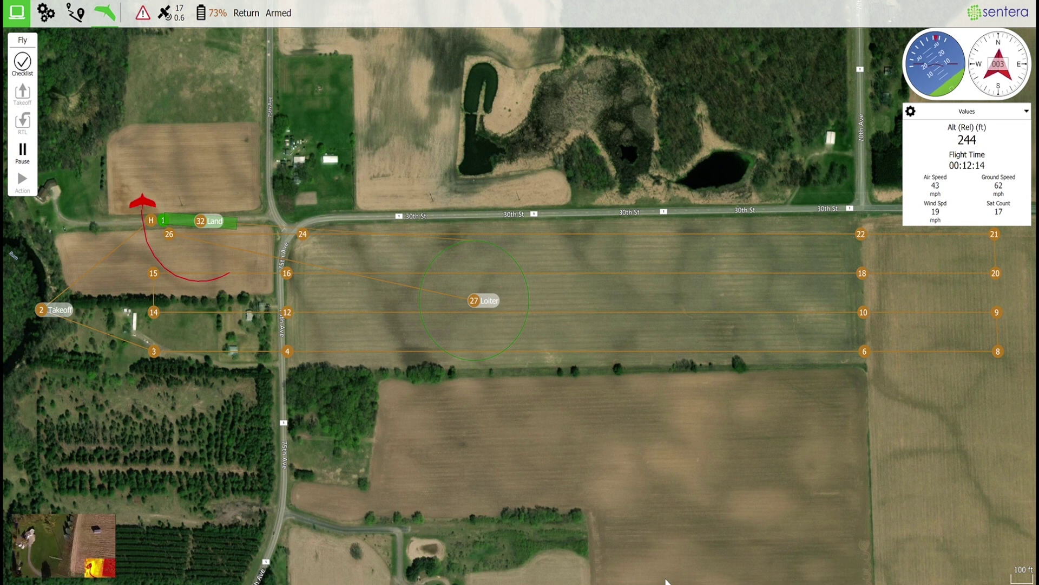